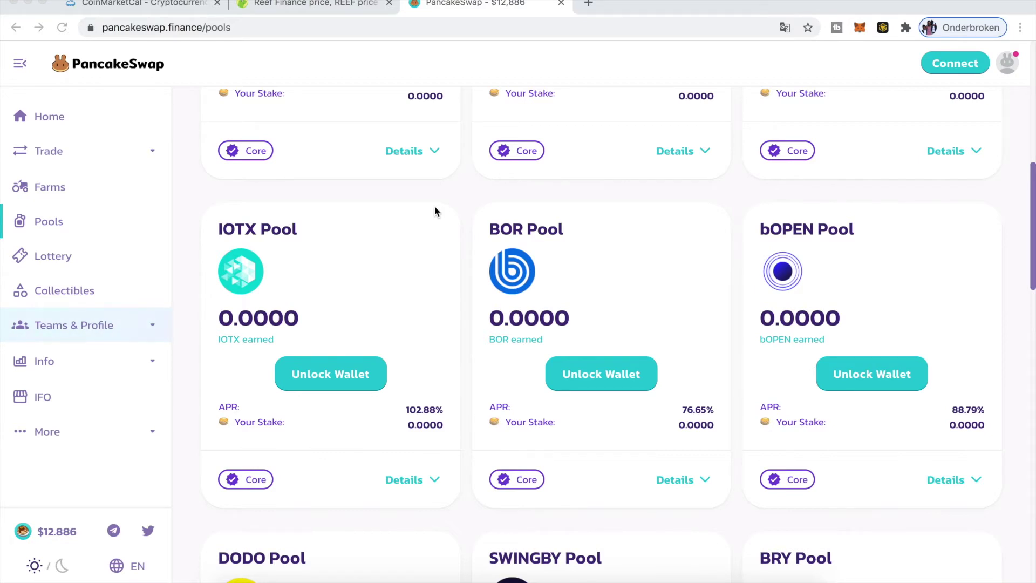
- View the assets in the Binance wallet extension and connect the Binance Chain Wallet to the site
{"action": "scroll", "coordinate": [426, 205], "scroll_direction": "down", "scroll_amount": 5}
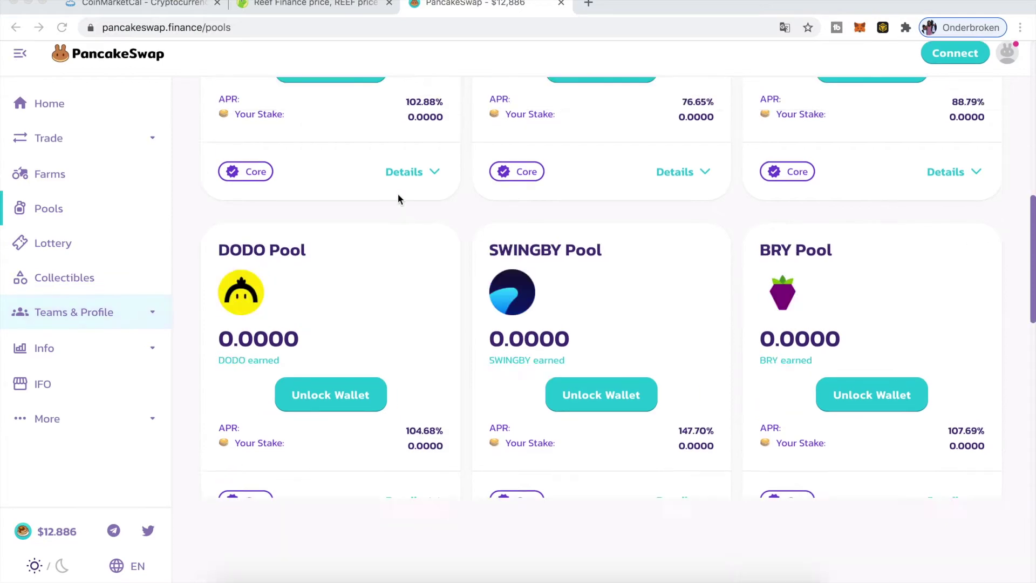
{"action": "scroll", "coordinate": [397, 194], "scroll_direction": "up", "scroll_amount": 10}
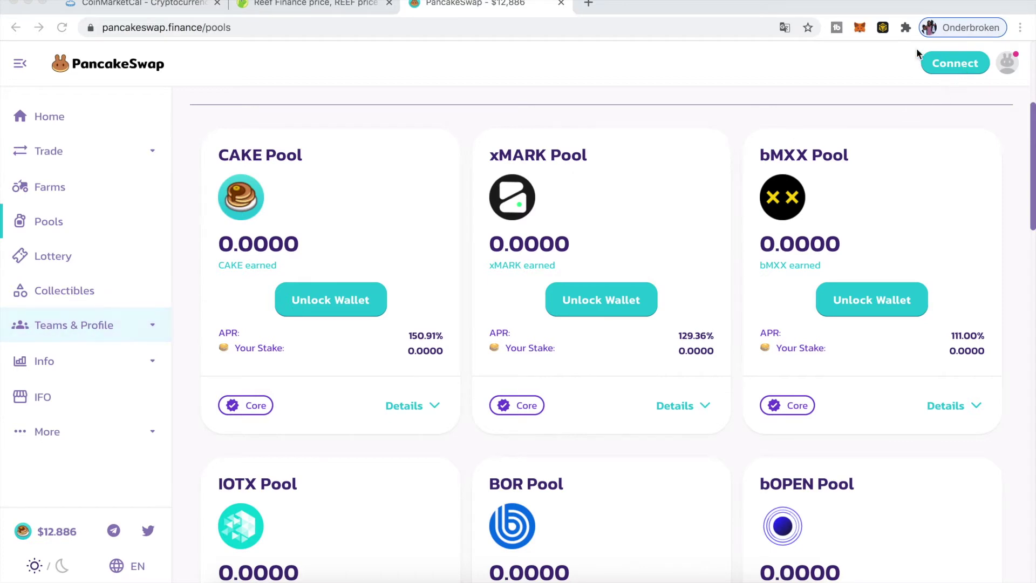
{"action": "left_click", "coordinate": [883, 28]}
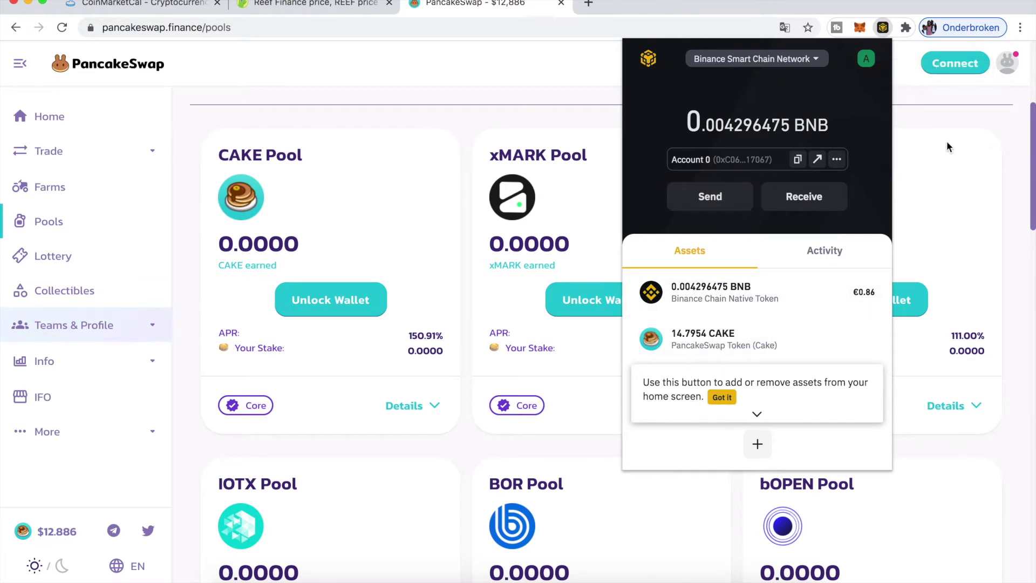
{"action": "left_click", "coordinate": [950, 65]}
{"action": "left_click", "coordinate": [964, 66]}
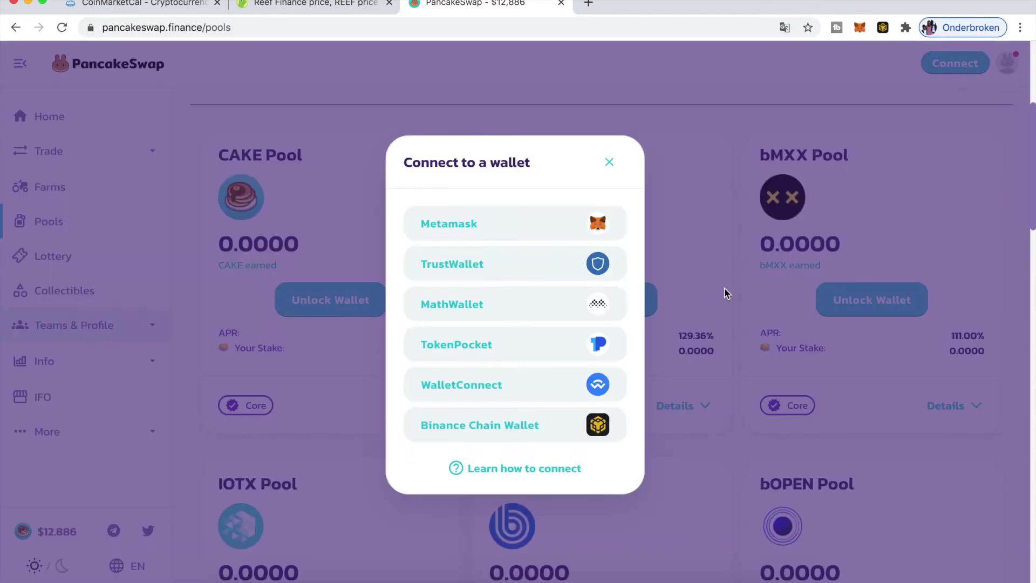
{"action": "left_click", "coordinate": [489, 426]}
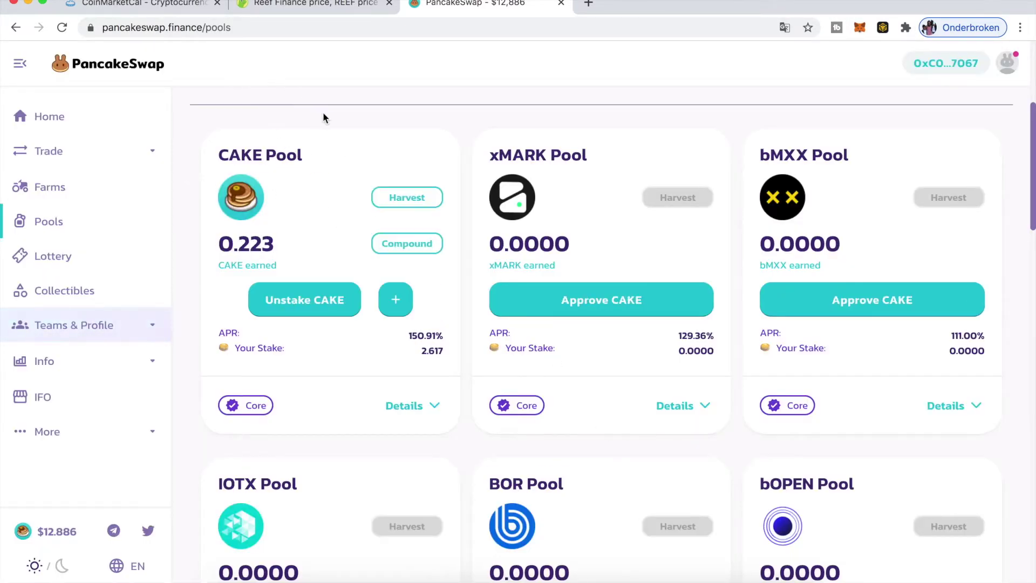
- Examine the CAKE Pool's earned amount, stake and APR
{"action": "scroll", "coordinate": [477, 214], "scroll_direction": "down", "scroll_amount": 3}
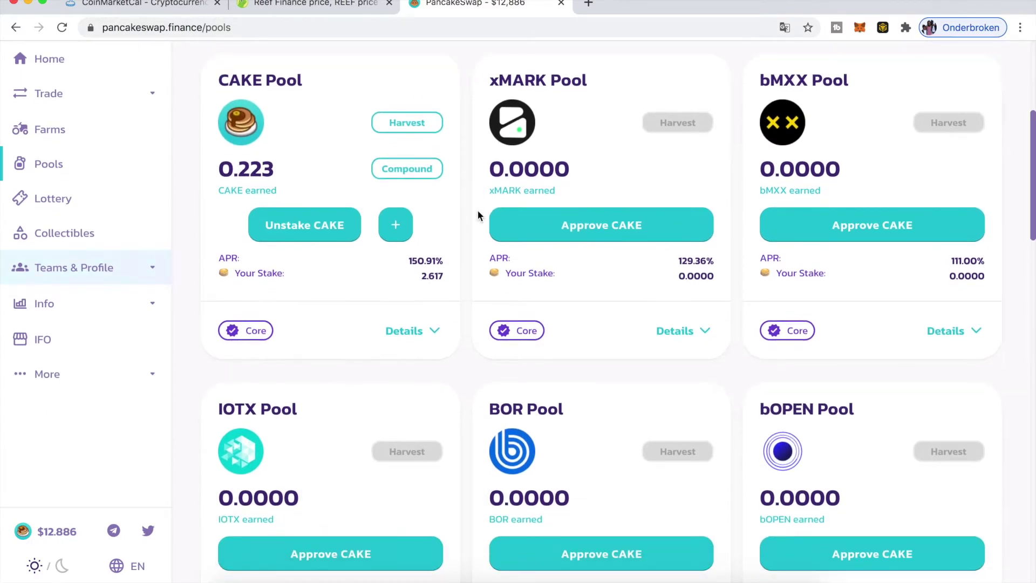
{"action": "scroll", "coordinate": [448, 210], "scroll_direction": "up", "scroll_amount": 1}
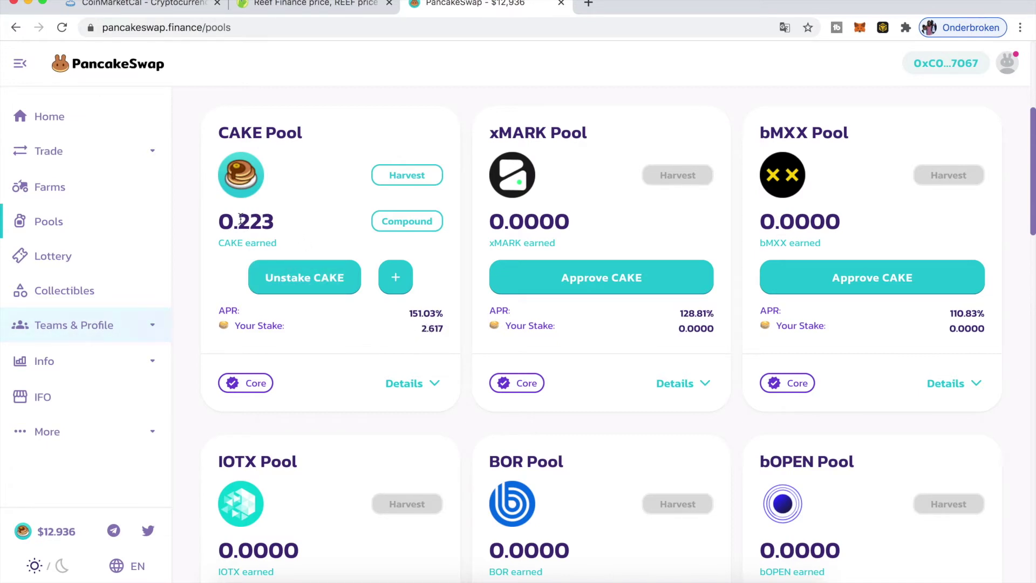
{"action": "left_click_drag", "start_coordinate": [241, 218], "coordinate": [283, 225]}
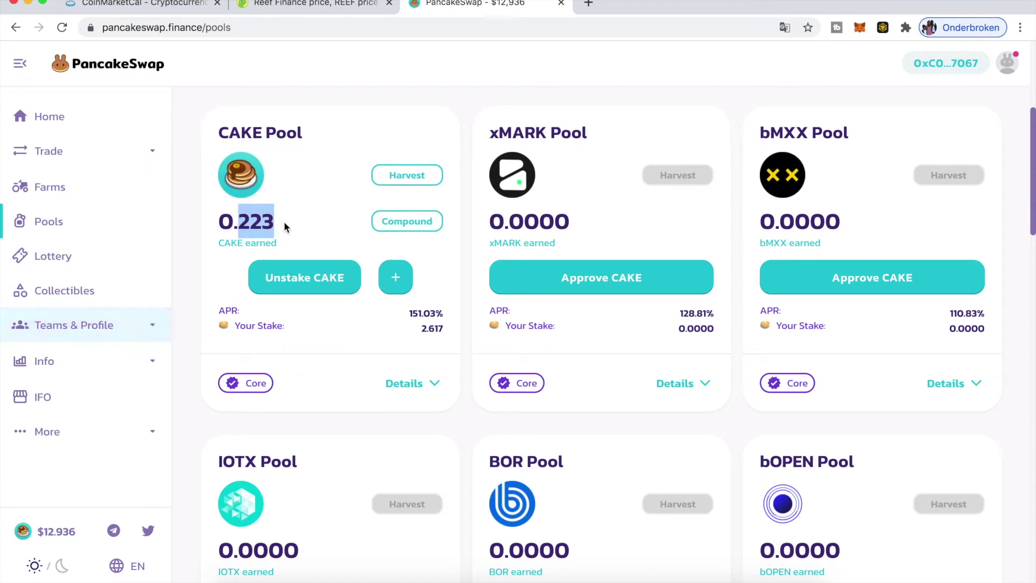
{"action": "double_click", "coordinate": [284, 221]}
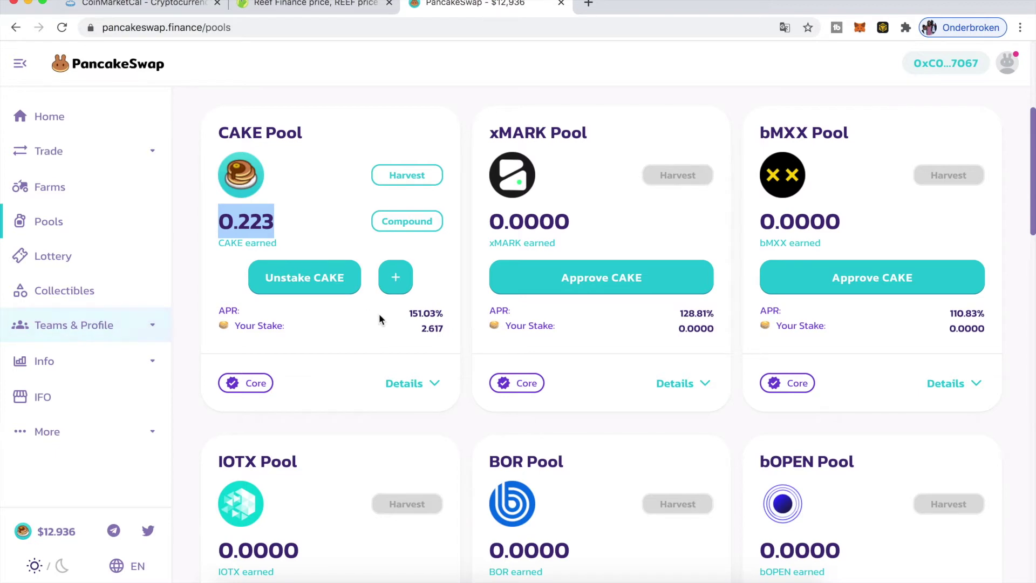
{"action": "left_click_drag", "start_coordinate": [237, 222], "coordinate": [297, 222]}
{"action": "left_click", "coordinate": [411, 318]}
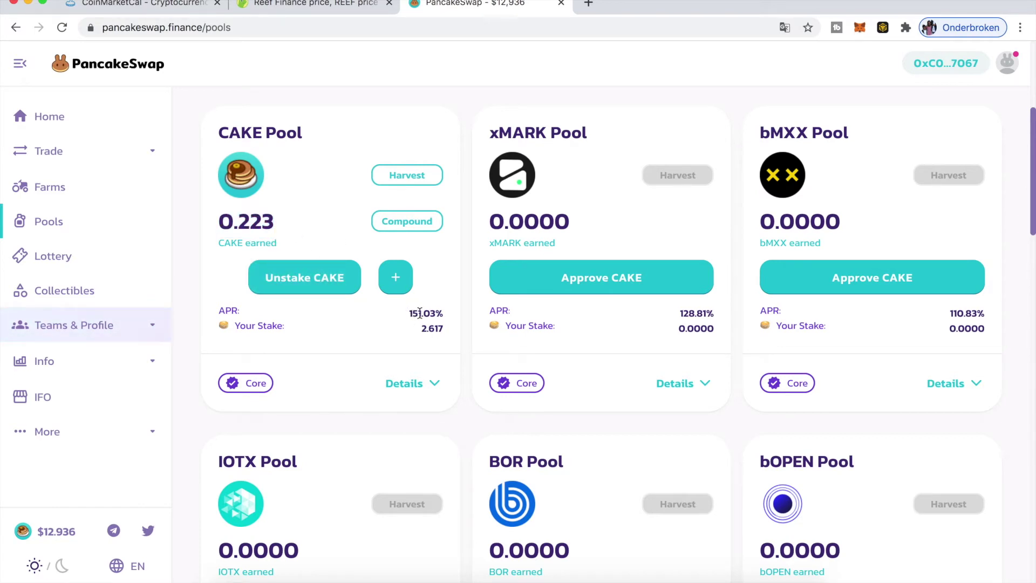
{"action": "left_click_drag", "start_coordinate": [448, 313], "coordinate": [421, 313]}
- Look through the active Syrup Pools from IOTX to DITTO, comparing their APRs and the connected wallet's stakes
{"action": "scroll", "coordinate": [747, 335], "scroll_direction": "down", "scroll_amount": 6}
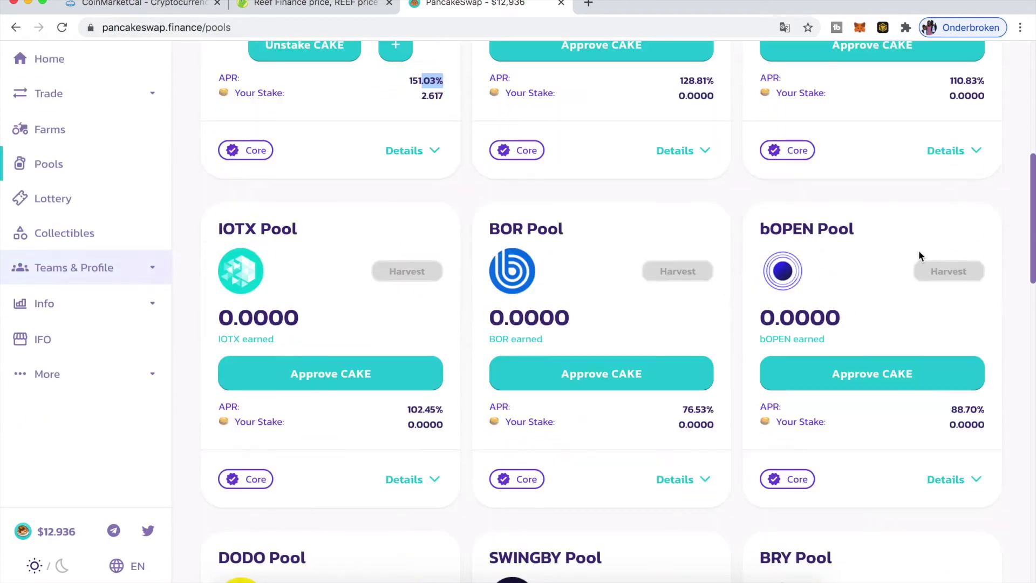
{"action": "scroll", "coordinate": [854, 290], "scroll_direction": "down", "scroll_amount": 8}
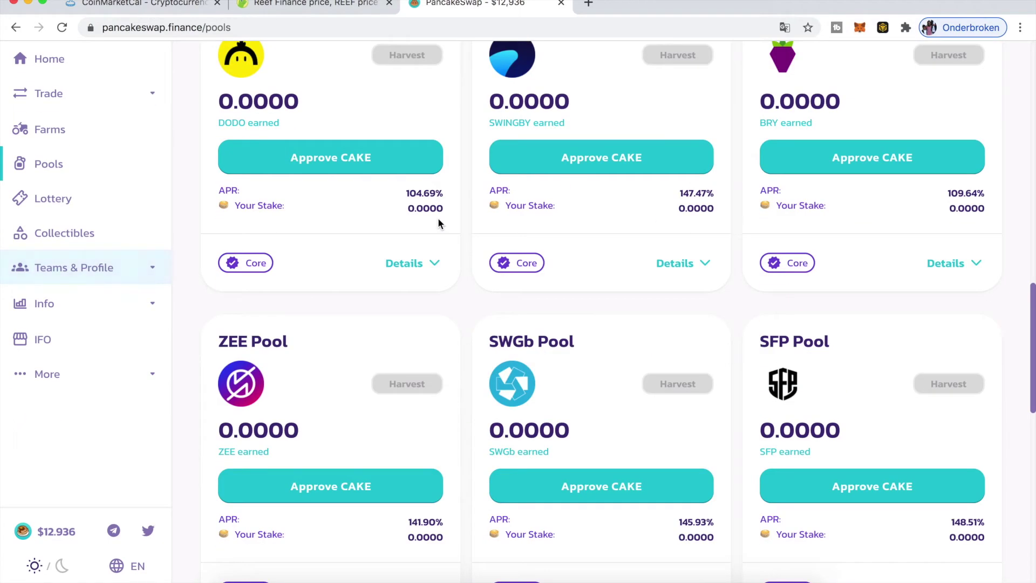
{"action": "scroll", "coordinate": [439, 222], "scroll_direction": "down", "scroll_amount": 6}
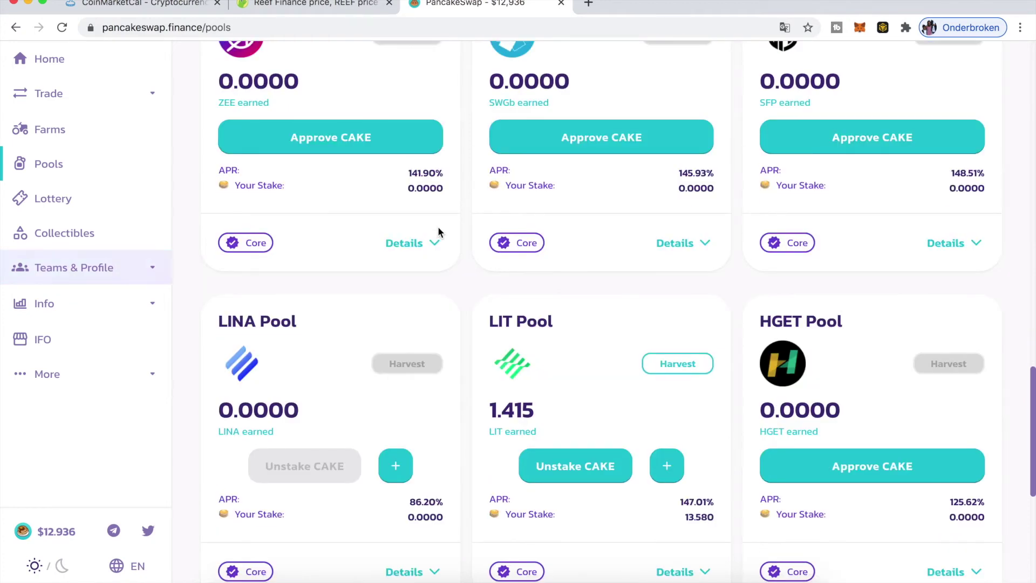
{"action": "scroll", "coordinate": [438, 232], "scroll_direction": "down", "scroll_amount": 3}
{"action": "scroll", "coordinate": [437, 244], "scroll_direction": "down", "scroll_amount": 4}
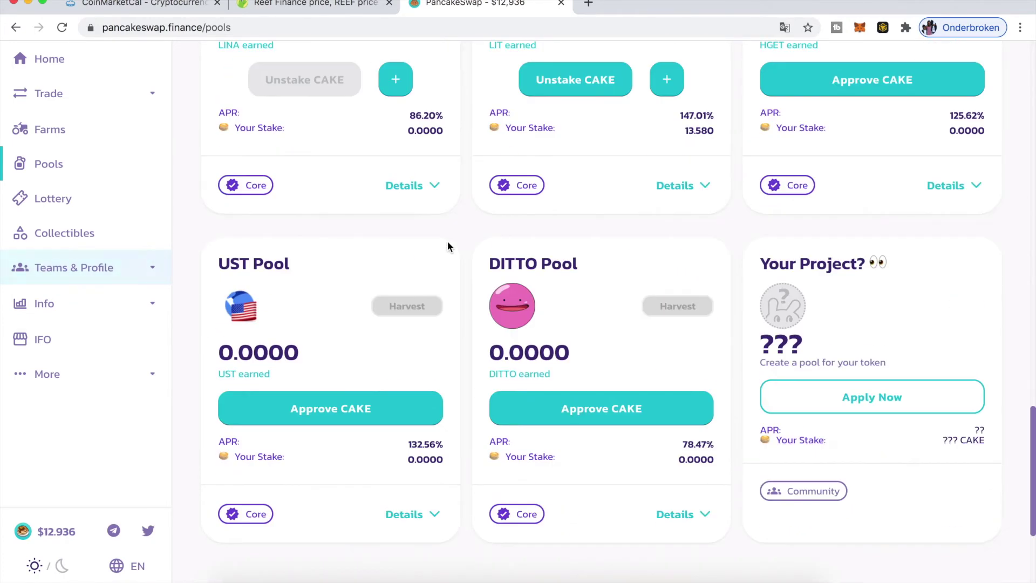
{"action": "scroll", "coordinate": [467, 247], "scroll_direction": "up", "scroll_amount": 10}
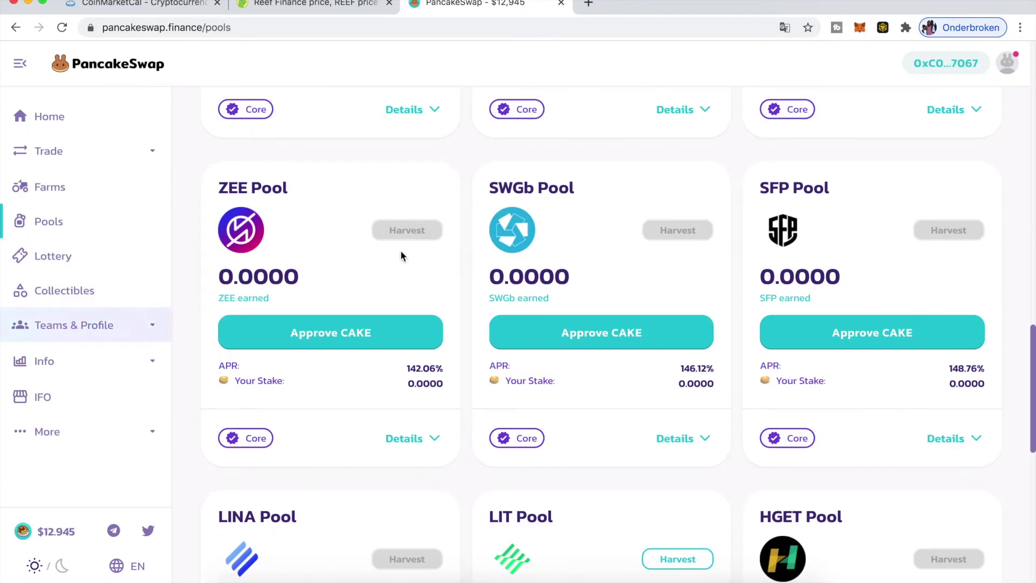
{"action": "scroll", "coordinate": [342, 226], "scroll_direction": "down", "scroll_amount": 5}
{"action": "scroll", "coordinate": [341, 226], "scroll_direction": "up", "scroll_amount": 10}
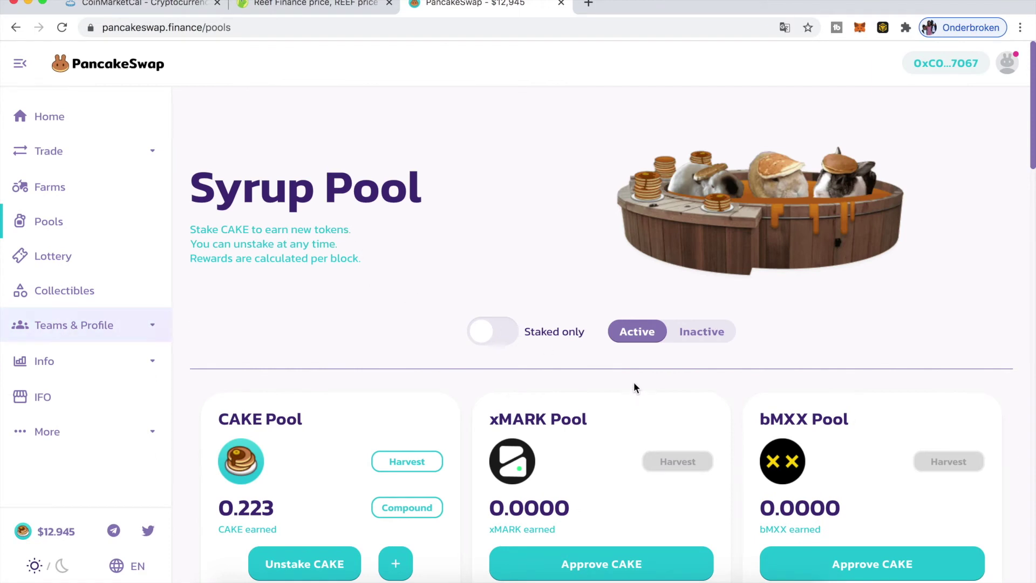
- Review the whole pool list again, comparing the CAKE Pool's APR with the APRs of the other pools
{"action": "scroll", "coordinate": [500, 383], "scroll_direction": "down", "scroll_amount": 5}
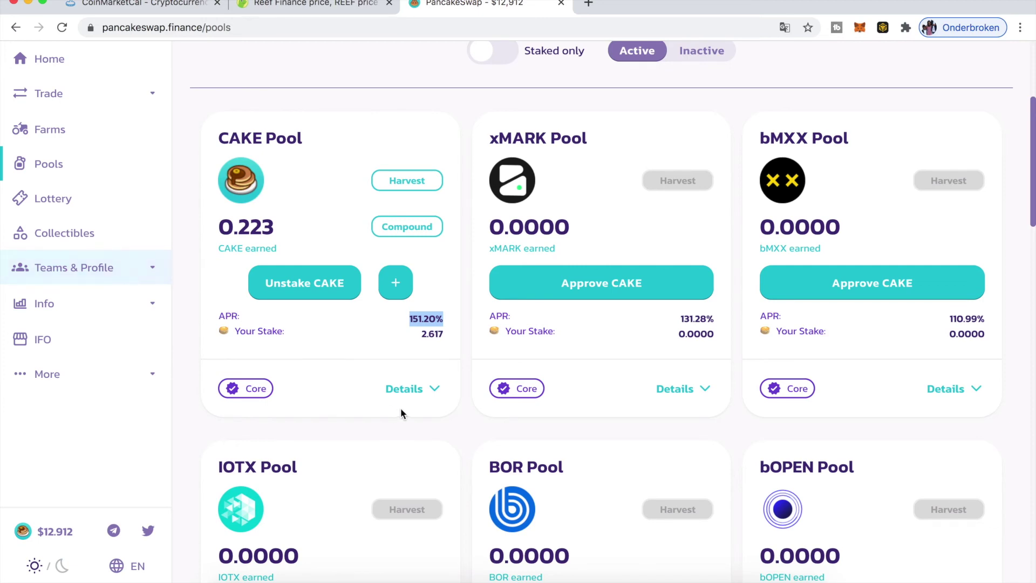
{"action": "scroll", "coordinate": [461, 410], "scroll_direction": "down", "scroll_amount": 14}
{"action": "scroll", "coordinate": [462, 414], "scroll_direction": "down", "scroll_amount": 15}
{"action": "scroll", "coordinate": [463, 414], "scroll_direction": "up", "scroll_amount": 10}
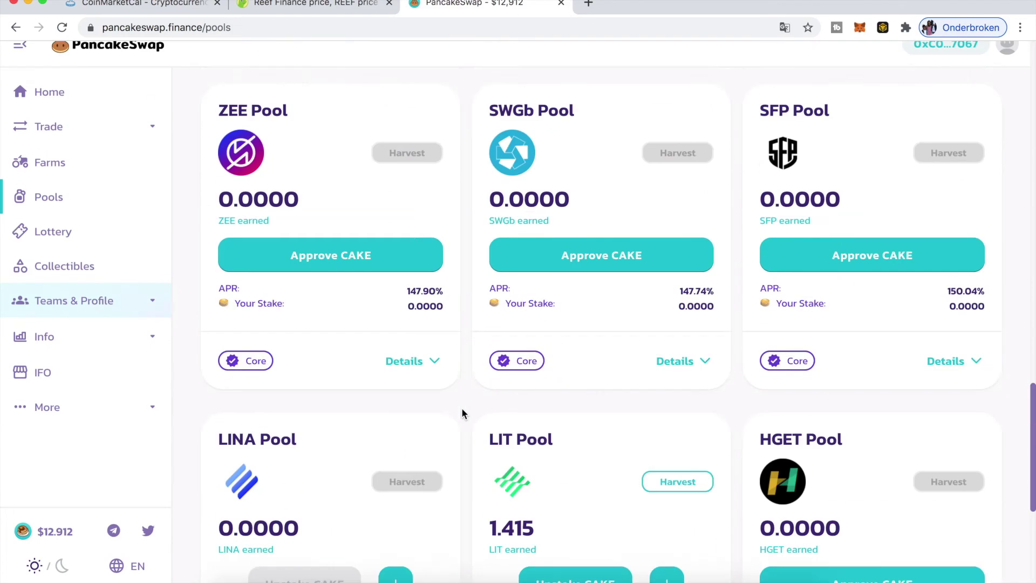
{"action": "scroll", "coordinate": [462, 413], "scroll_direction": "up", "scroll_amount": 20}
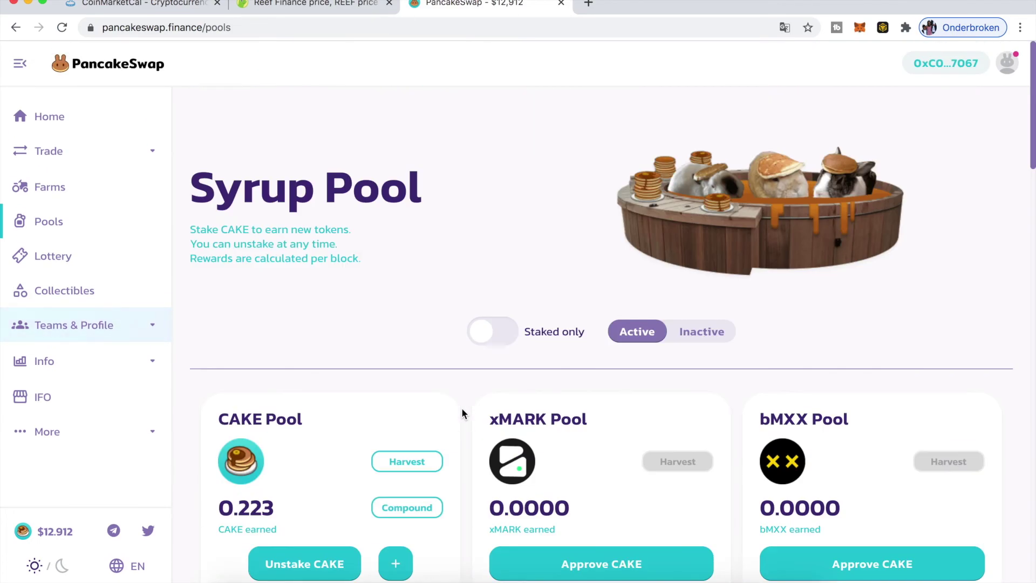
{"action": "scroll", "coordinate": [463, 413], "scroll_direction": "down", "scroll_amount": 20}
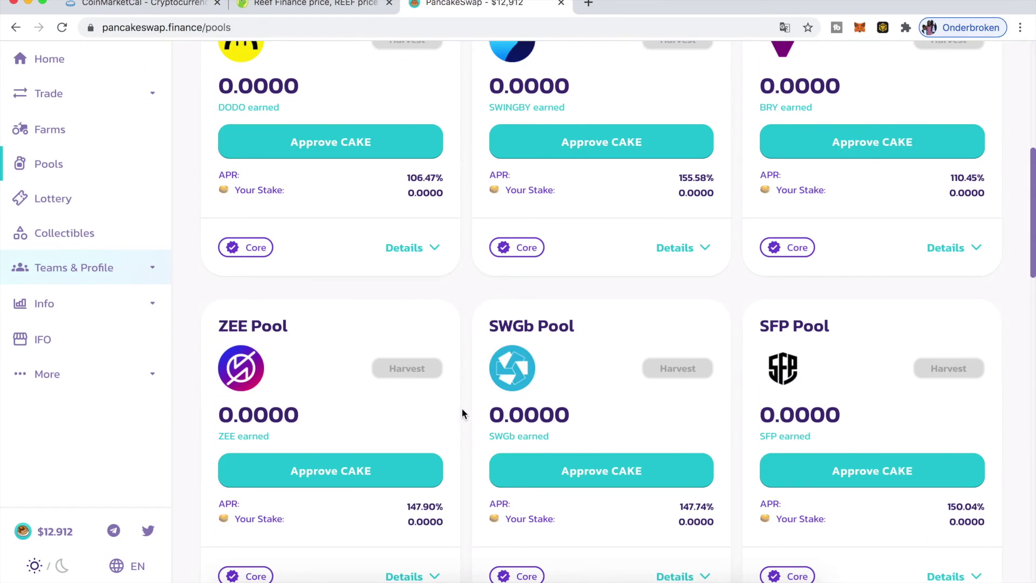
{"action": "scroll", "coordinate": [463, 414], "scroll_direction": "down", "scroll_amount": 12}
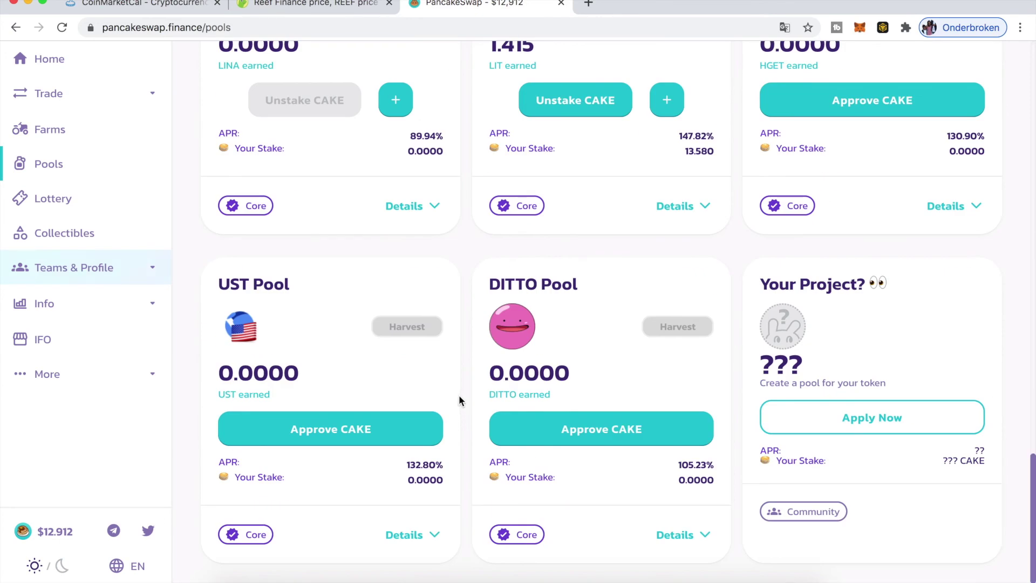
- Examine the LINA, LIT, HGET, UST and DITTO pools, and return to the CAKE Pool's APR and stake
{"action": "scroll", "coordinate": [304, 268], "scroll_direction": "up", "scroll_amount": 10}
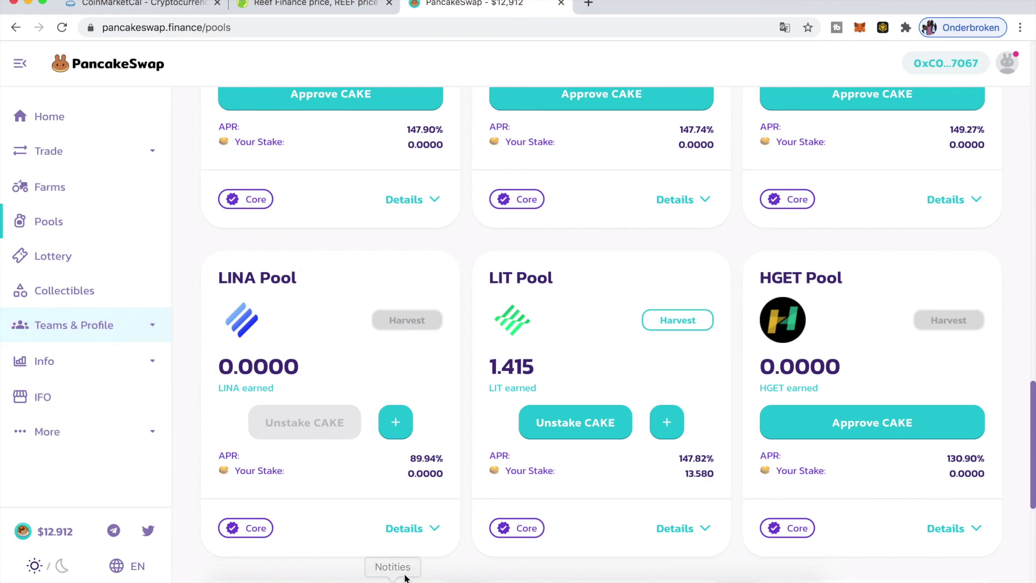
{"action": "scroll", "coordinate": [469, 491], "scroll_direction": "down", "scroll_amount": 5}
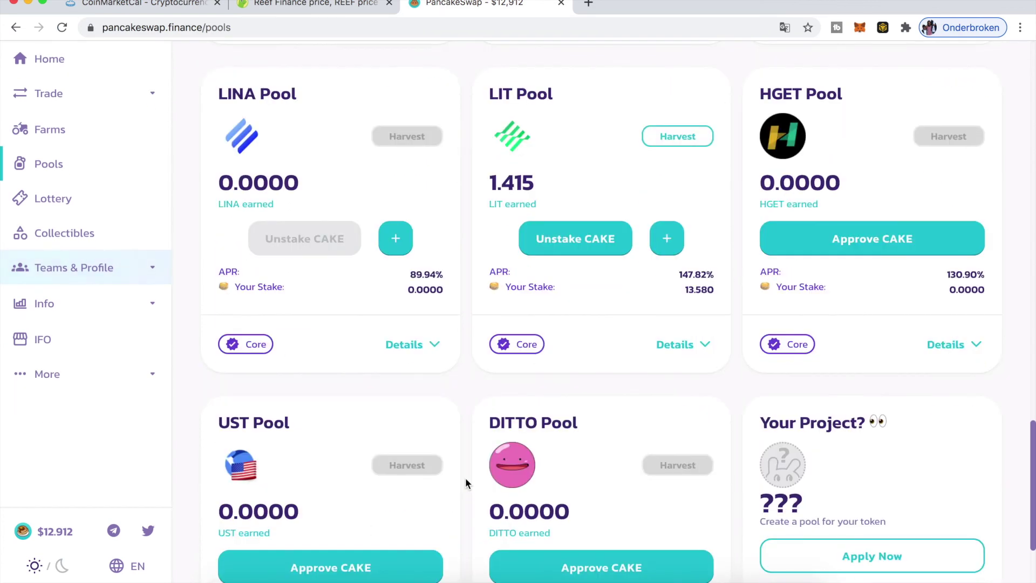
{"action": "scroll", "coordinate": [465, 475], "scroll_direction": "down", "scroll_amount": 2}
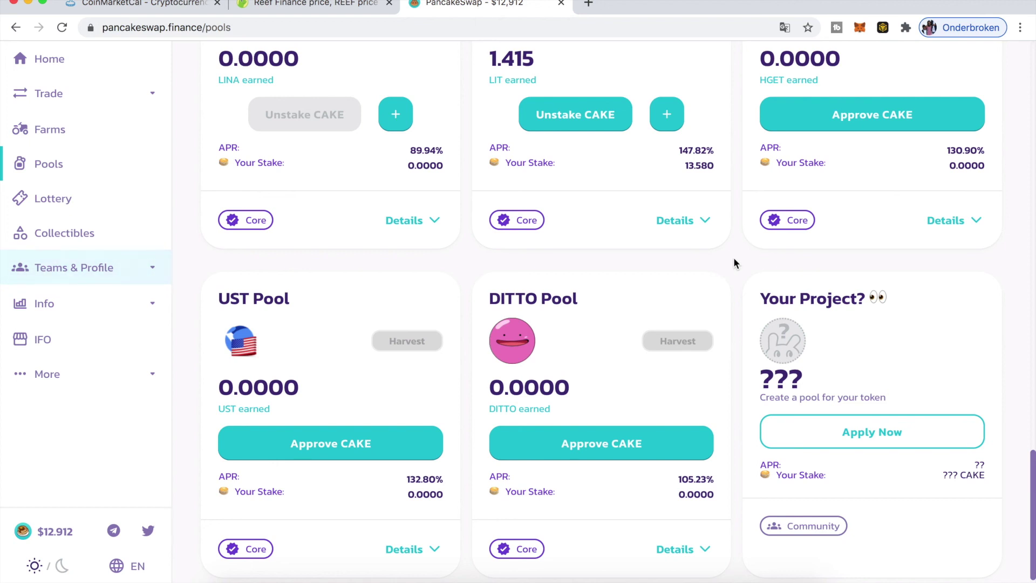
{"action": "scroll", "coordinate": [732, 263], "scroll_direction": "down", "scroll_amount": 1}
{"action": "scroll", "coordinate": [728, 263], "scroll_direction": "up", "scroll_amount": 12}
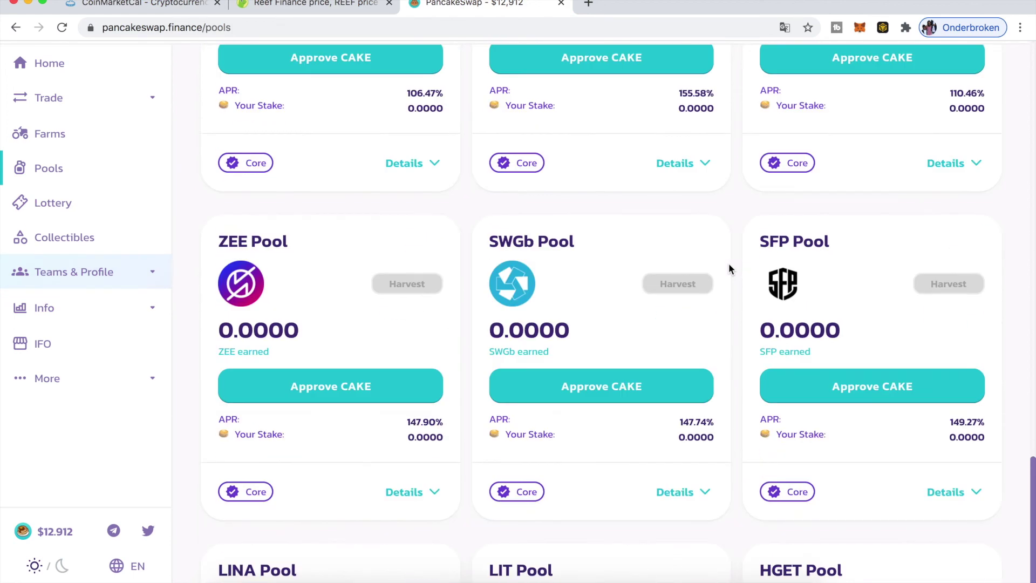
{"action": "scroll", "coordinate": [728, 263], "scroll_direction": "up", "scroll_amount": 10}
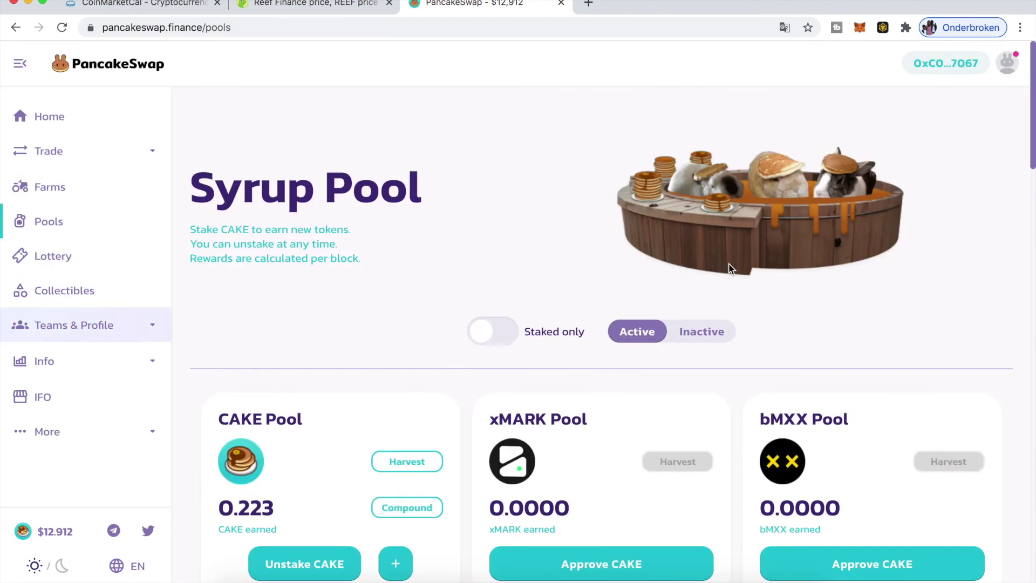
{"action": "scroll", "coordinate": [599, 344], "scroll_direction": "down", "scroll_amount": 4}
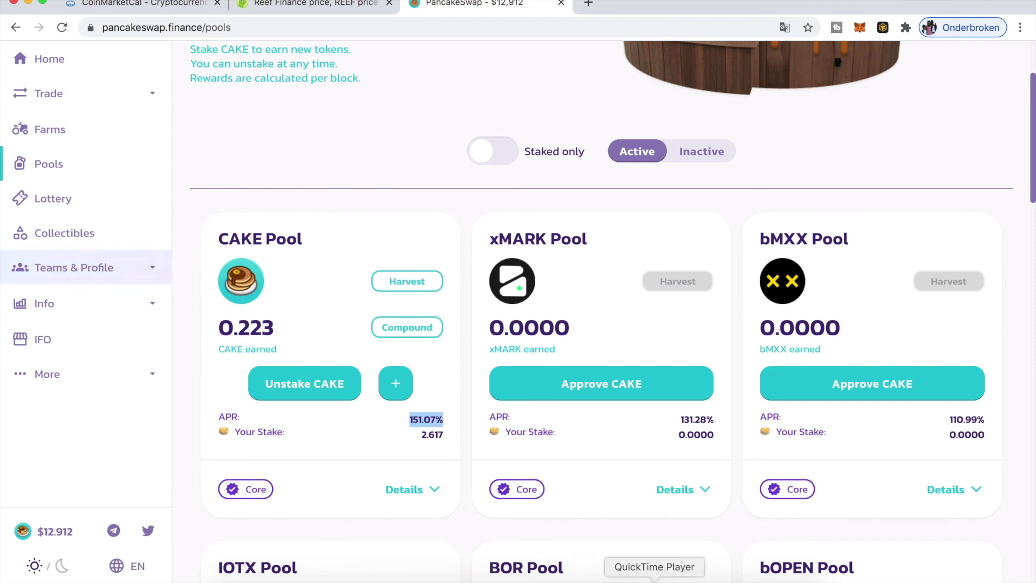
{"action": "right_click", "coordinate": [655, 579]}
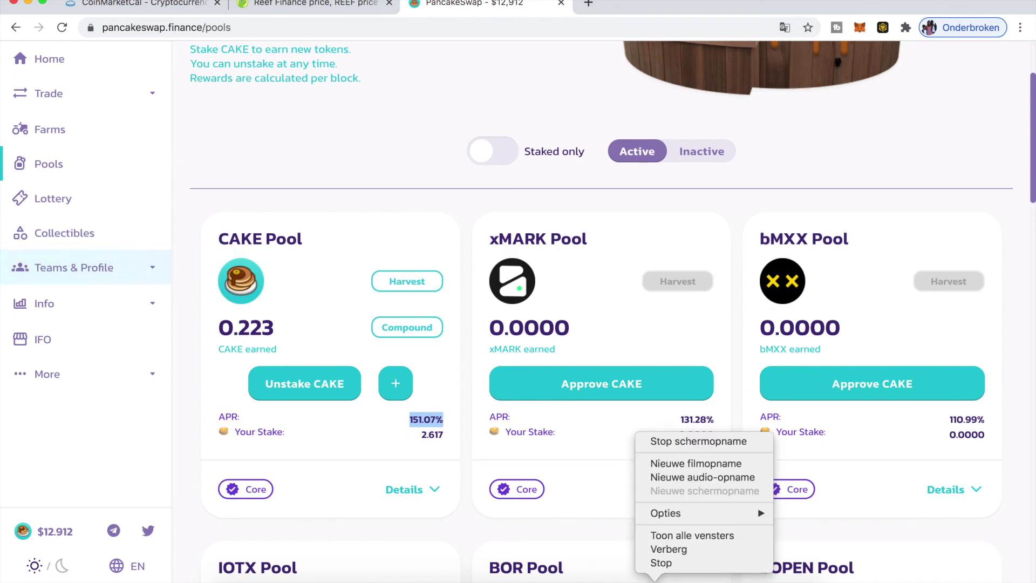